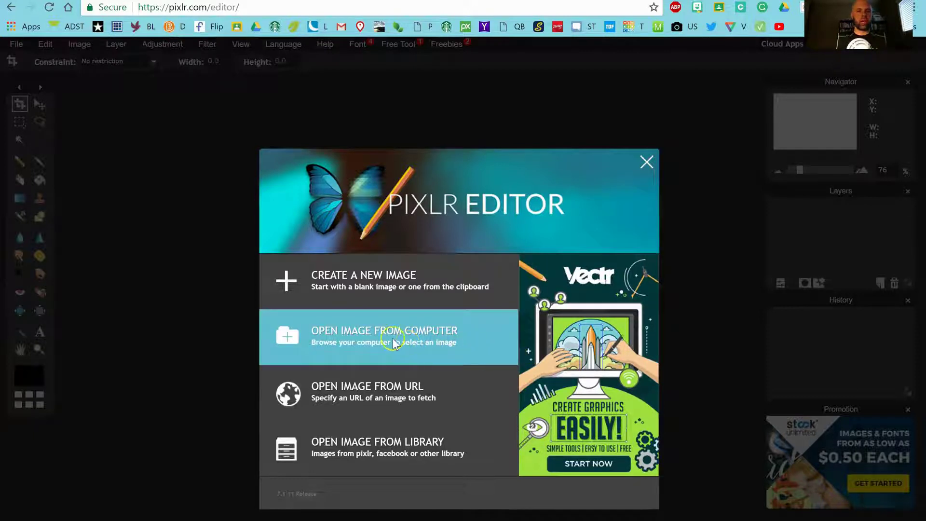
- Open the IT hw2 thumbs-up flag photo from the computer in Pixlr Editor
left_click(371, 336)
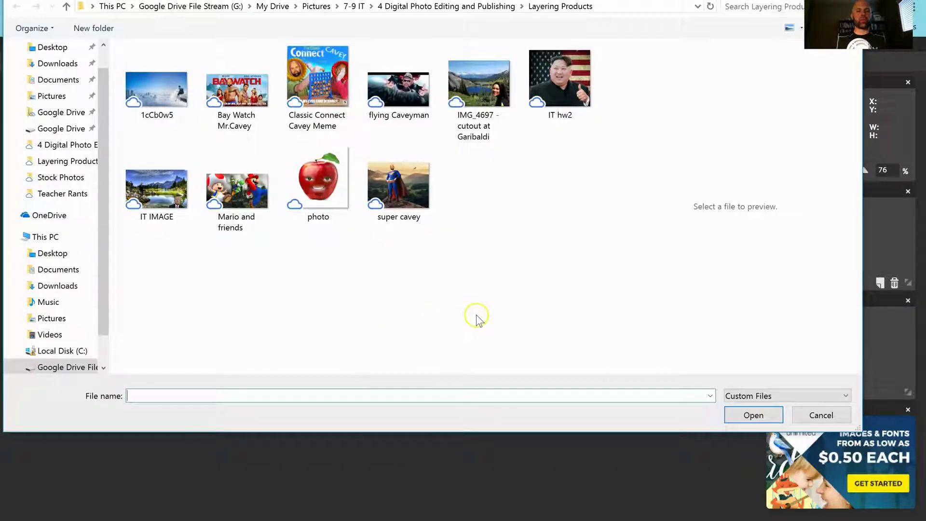
left_click(560, 87)
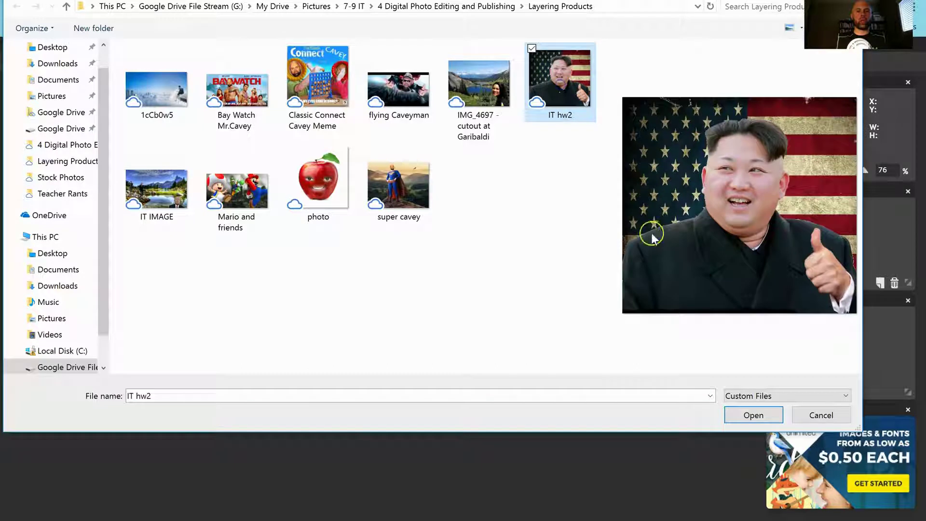
left_click(753, 415)
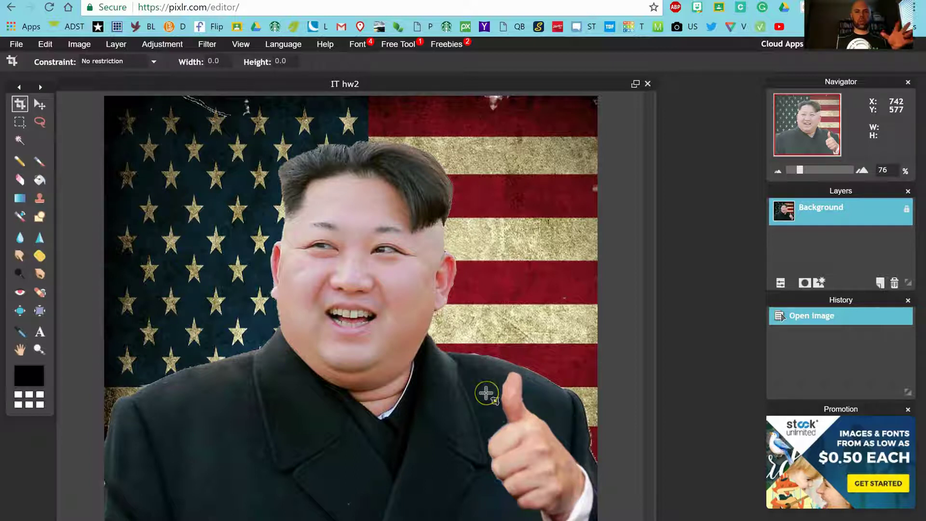
left_click(490, 397)
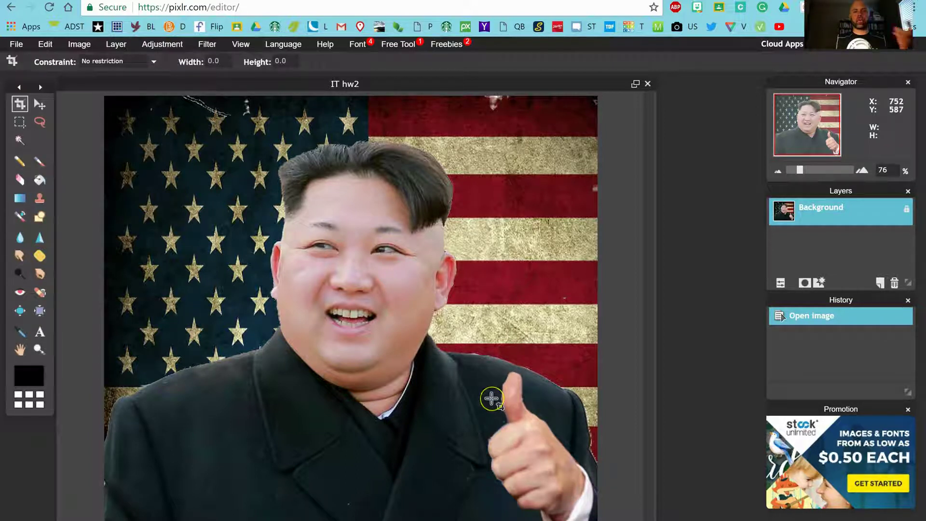
left_click(492, 399)
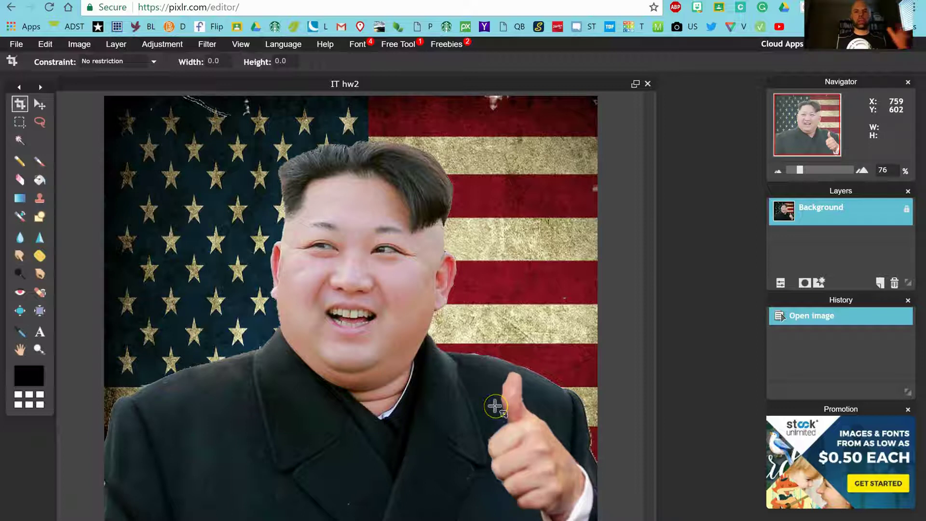
left_click(495, 407)
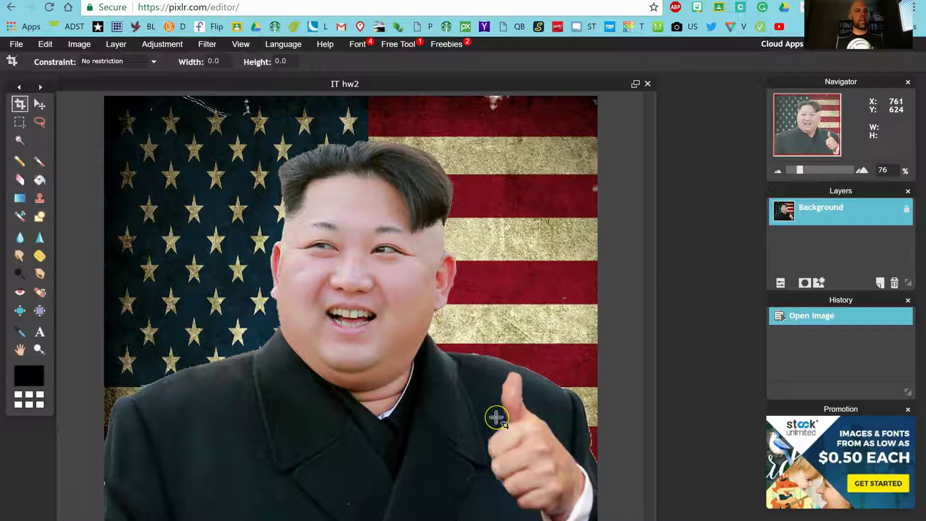
left_click(493, 416)
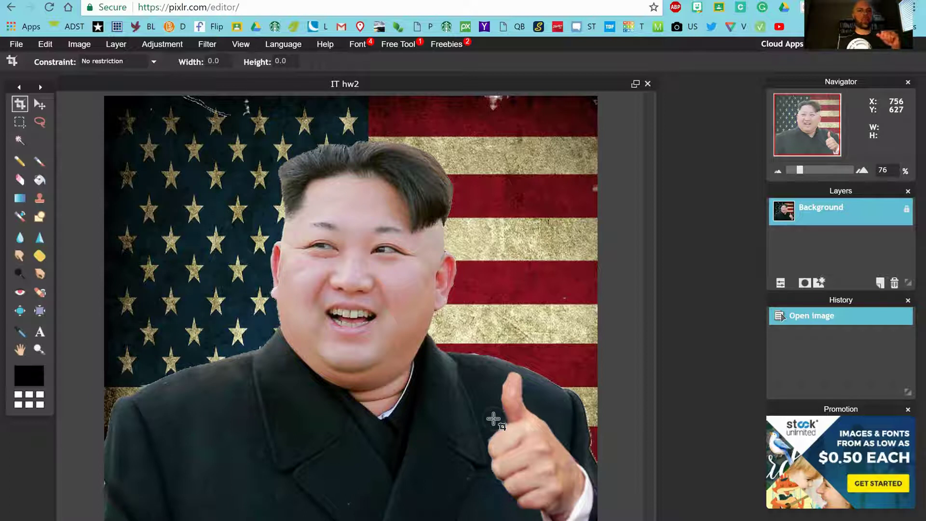
left_click(493, 419)
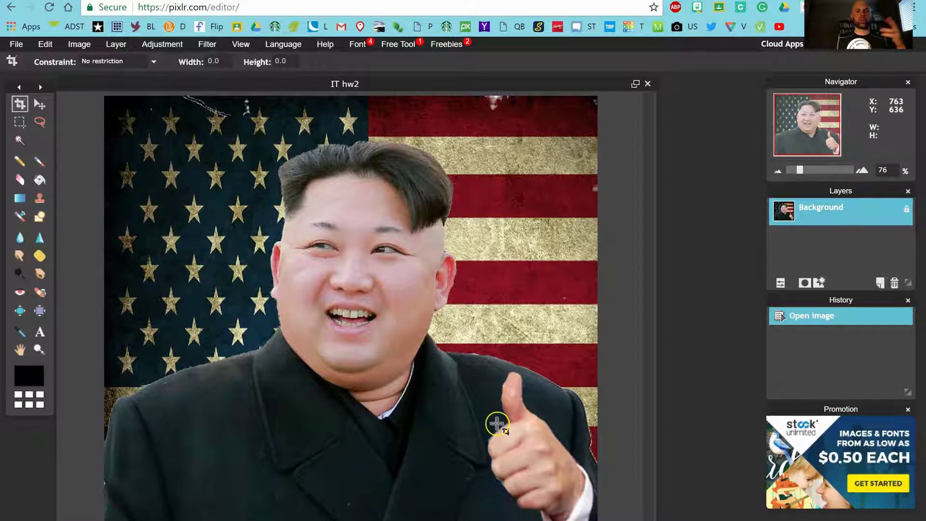
left_click(475, 404)
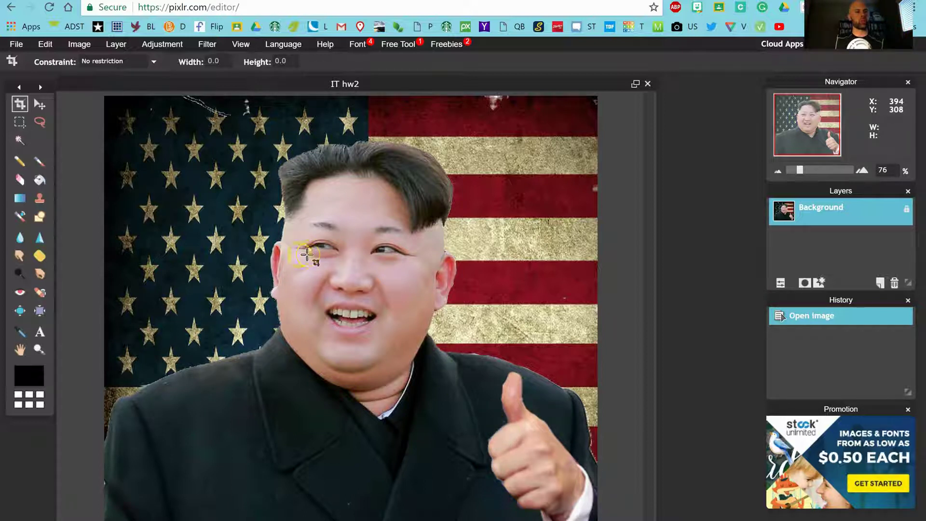
- Save the image as a JPEG with quality raised to 100
left_click(16, 46)
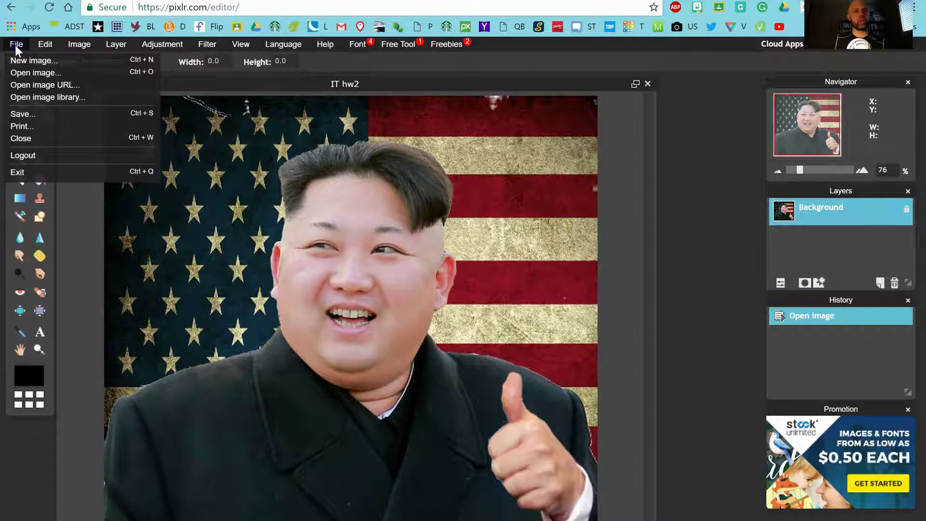
left_click(25, 114)
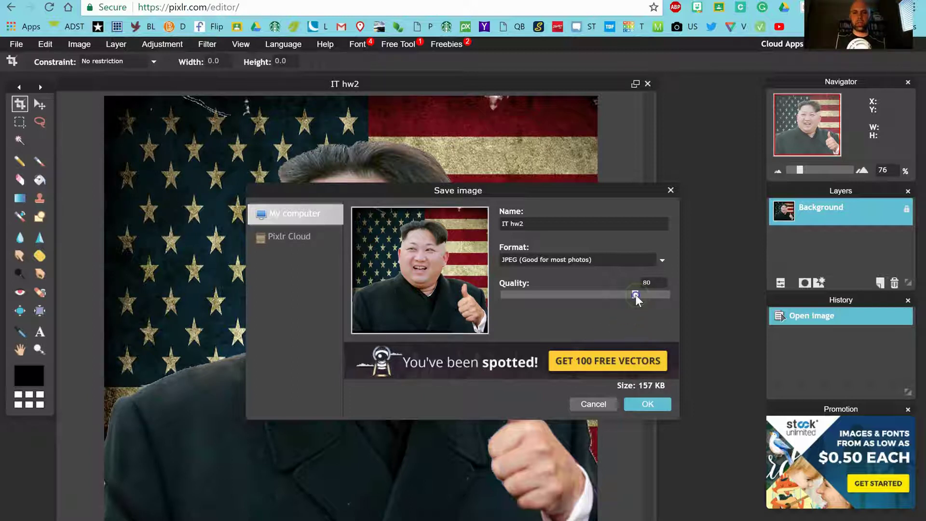
left_click_drag(636, 297, 679, 296)
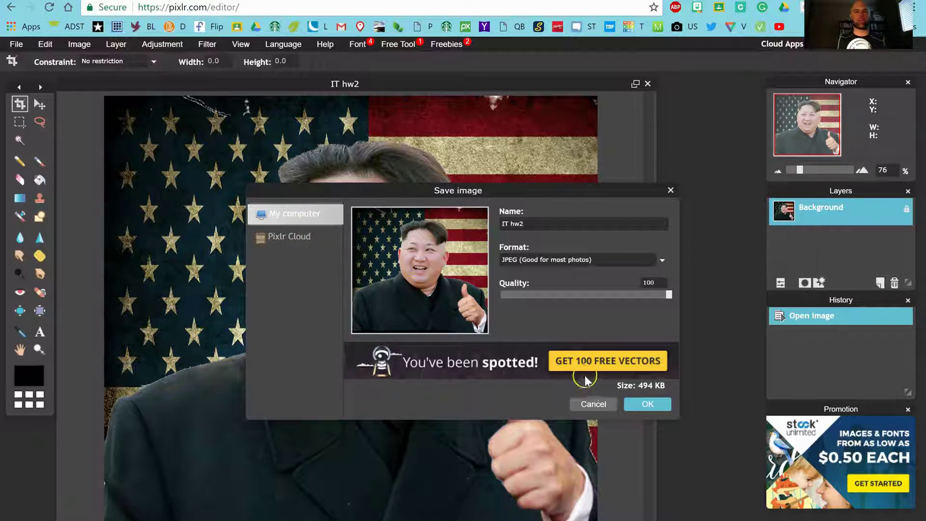
left_click(648, 404)
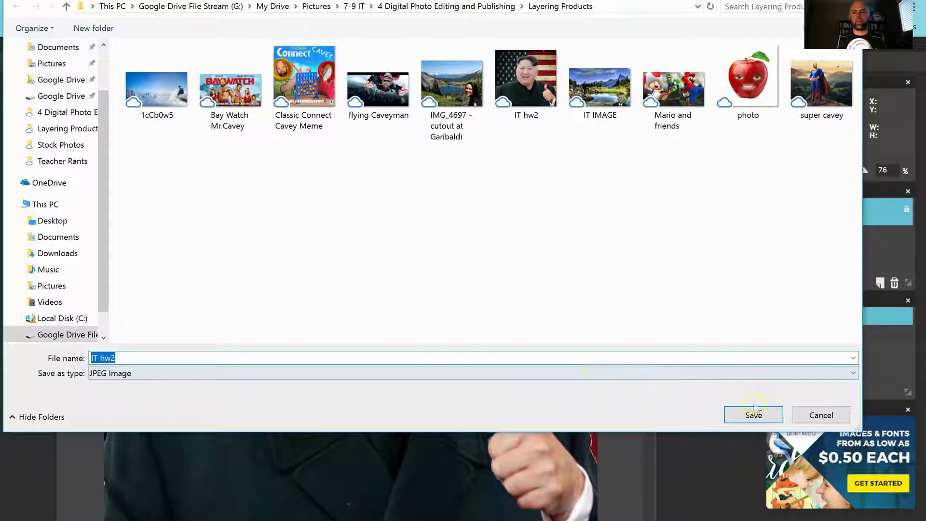
- Save as IT hw2.jpg in Layering Products, replacing the existing file
left_click(754, 415)
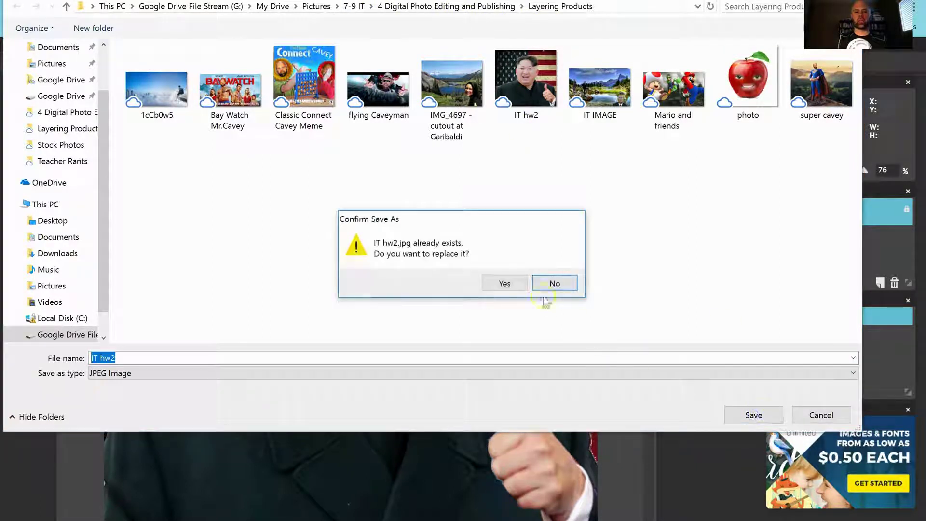
left_click(505, 285)
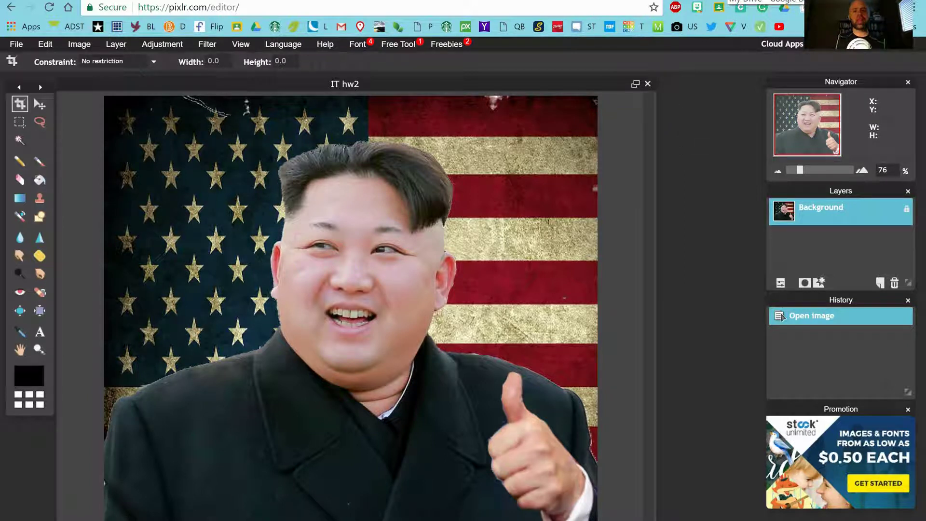
- In Google Drive, start a file upload from the computer via NEW
left_click(734, 1)
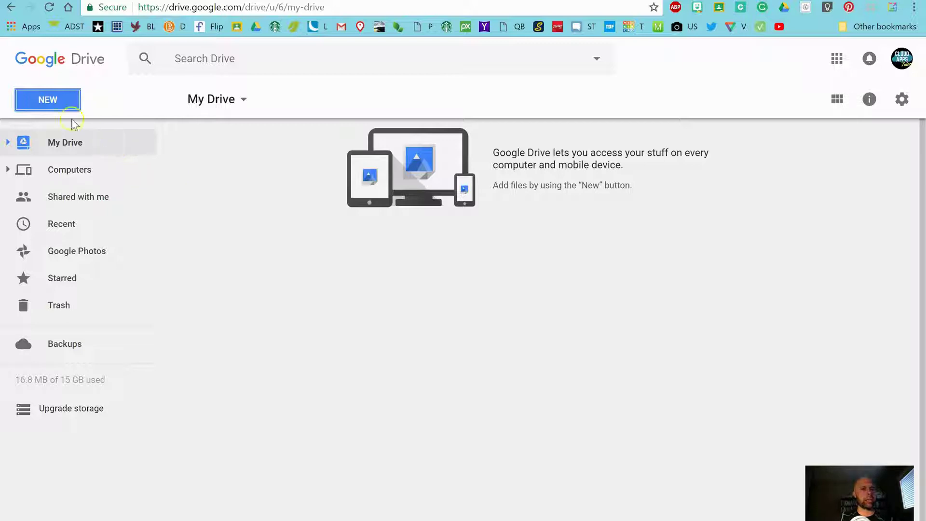
left_click(34, 101)
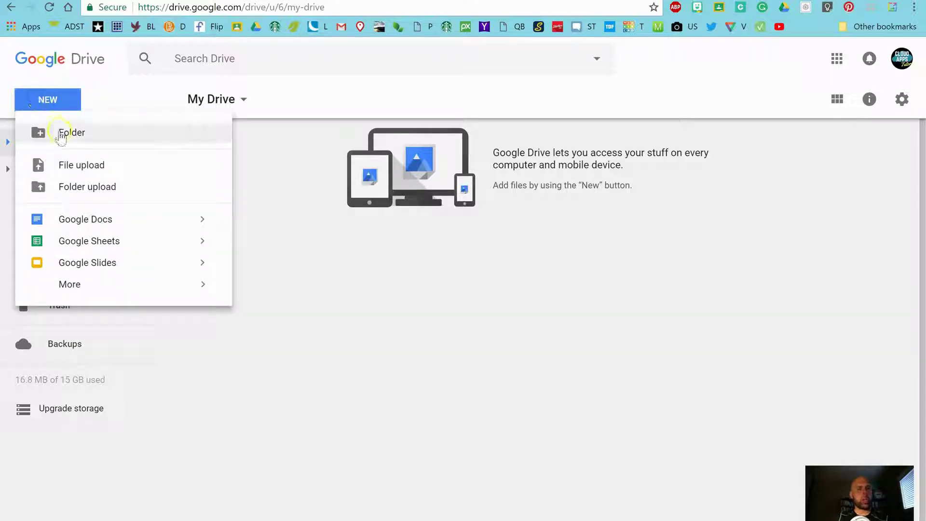
left_click(76, 166)
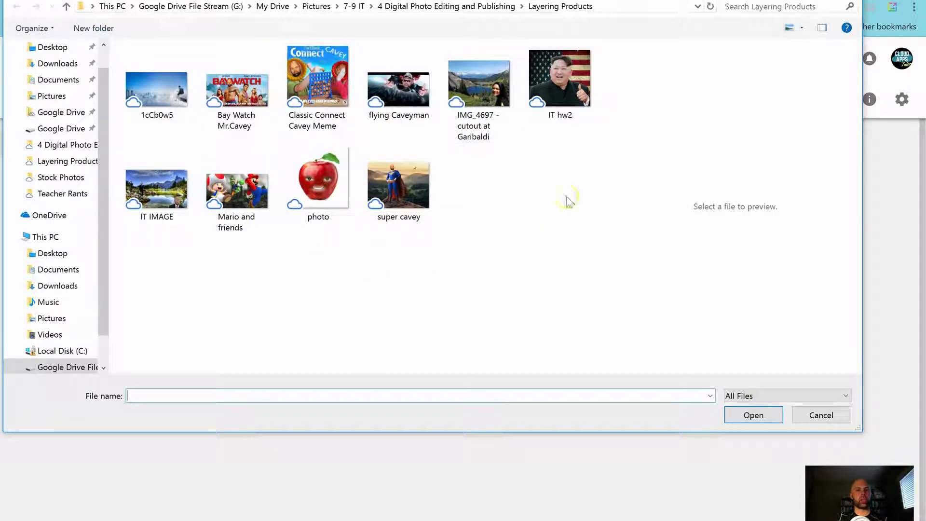
- Upload IT hw2 to My Drive and show the files as thumbnails
left_click(562, 82)
left_click(756, 417)
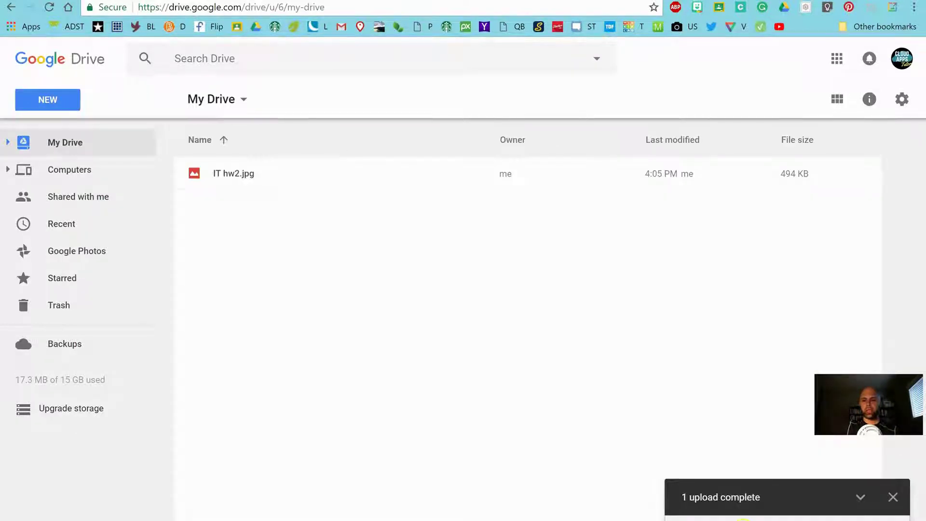
left_click(838, 100)
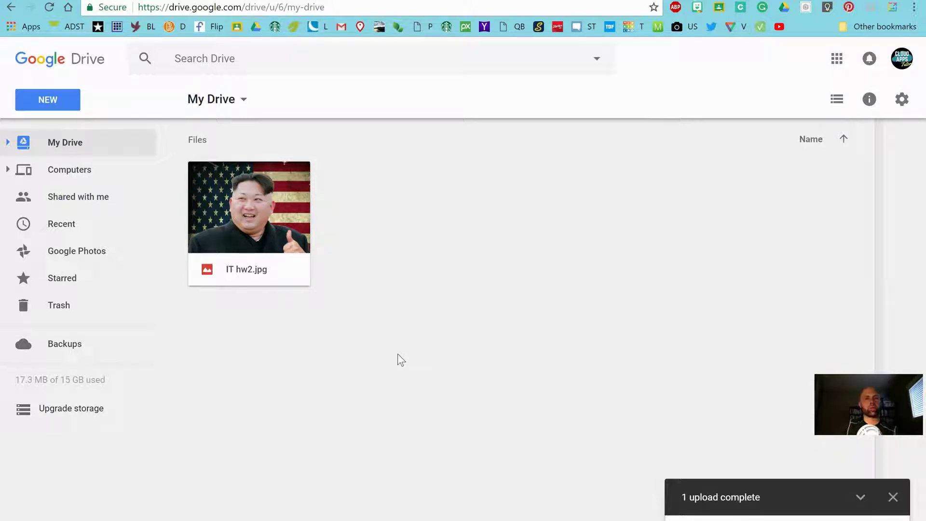
left_click(405, 348)
left_click(414, 349)
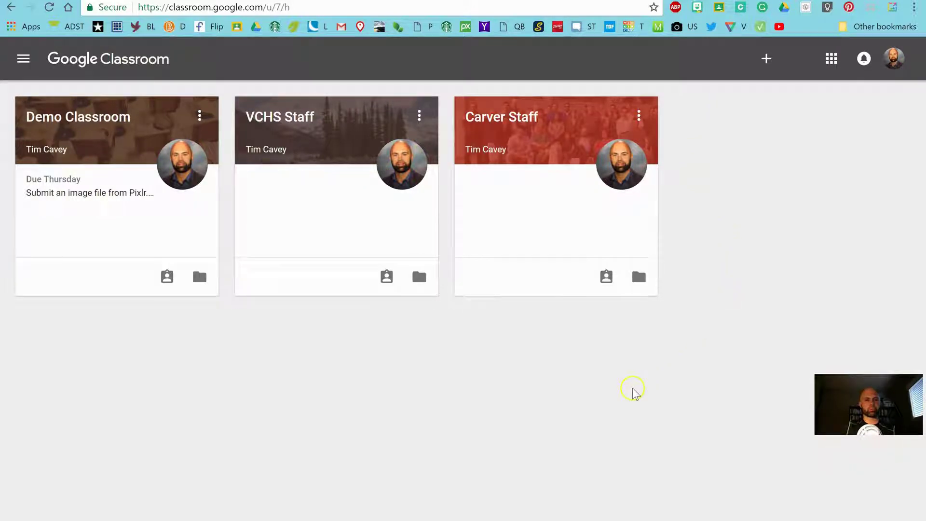
- Open Demo Classroom's 'Submit an image file from Pixlr.com.' assignment and its ADD options
left_click(52, 120)
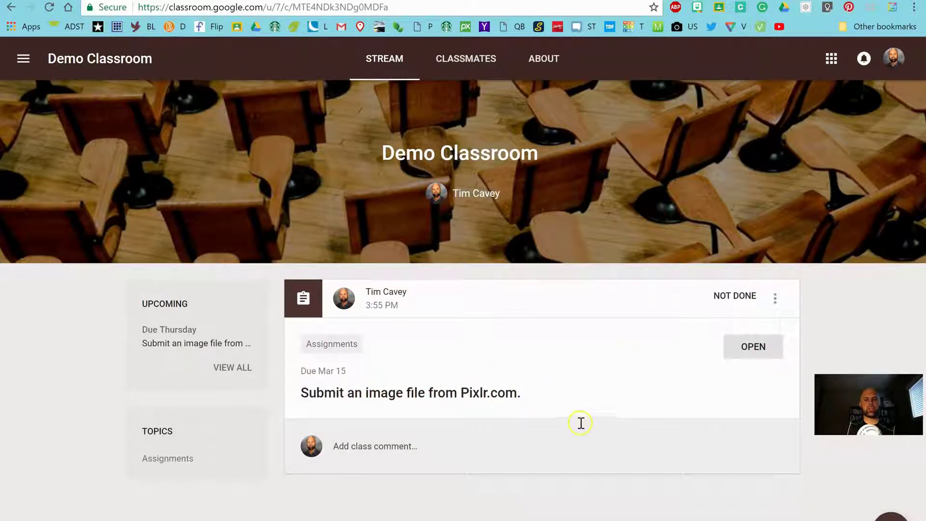
left_click(754, 347)
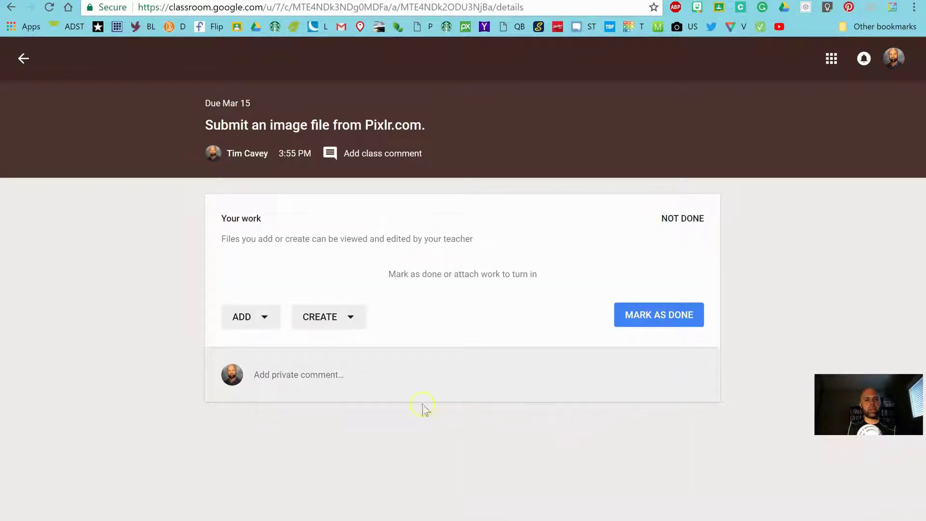
left_click(264, 318)
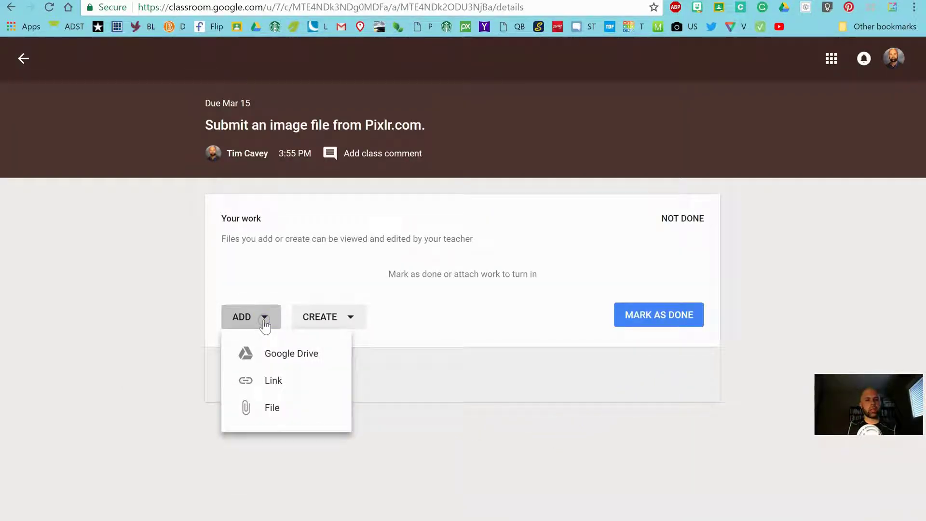
left_click(281, 354)
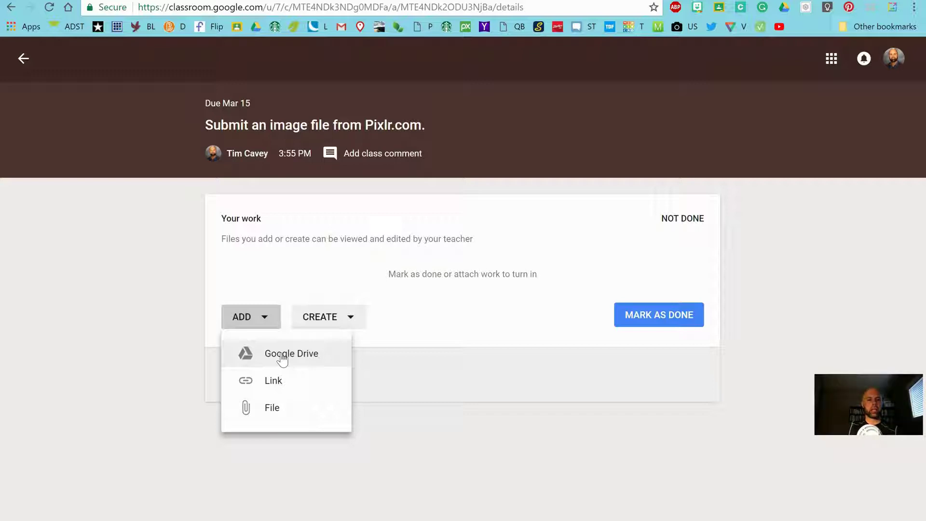
- Upload IT hw2.jpg from the computer and attach it under Your work
left_click(271, 407)
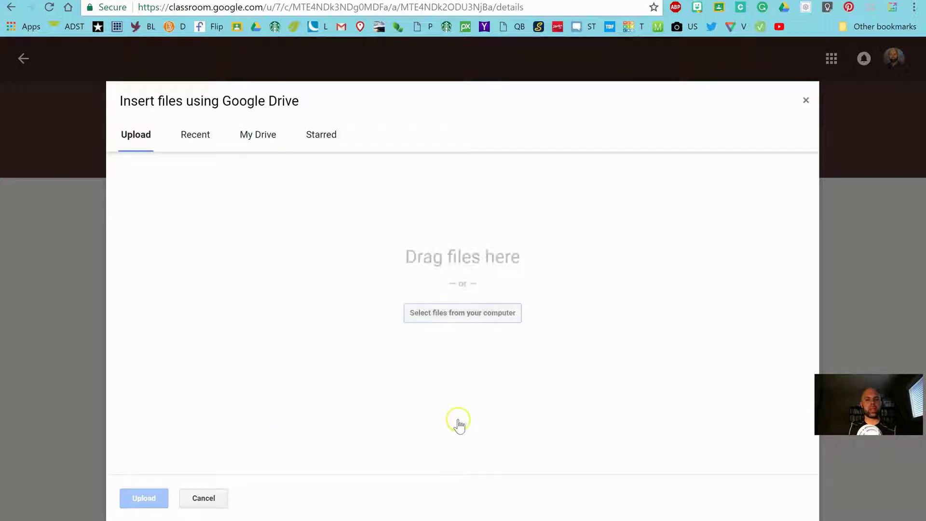
left_click(465, 317)
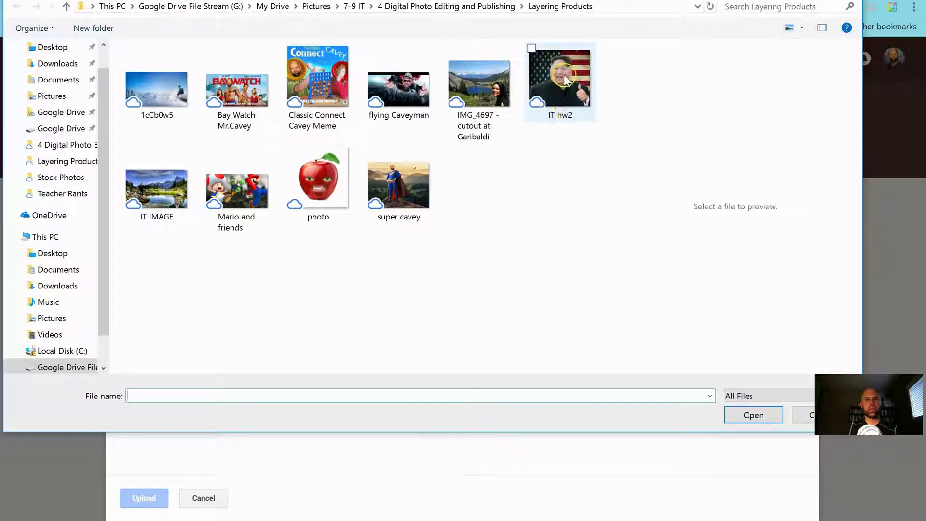
left_click(565, 80)
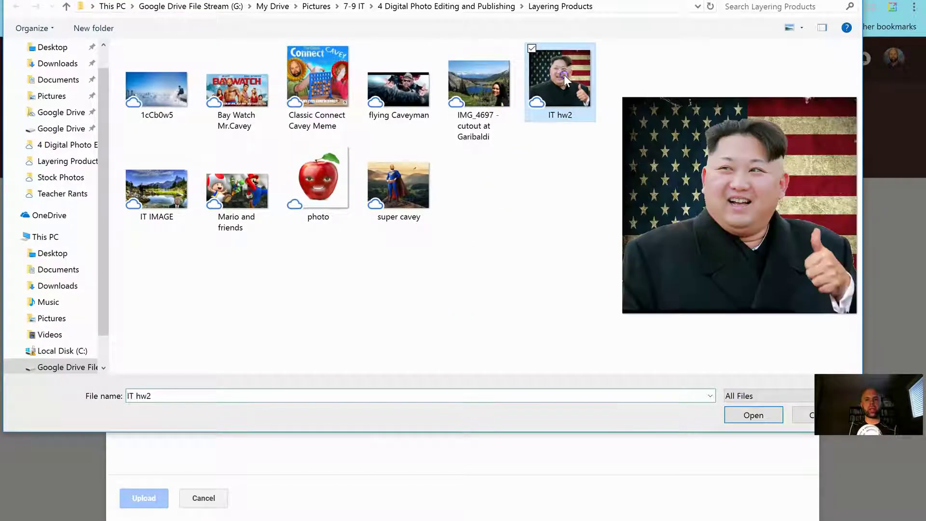
left_click(747, 416)
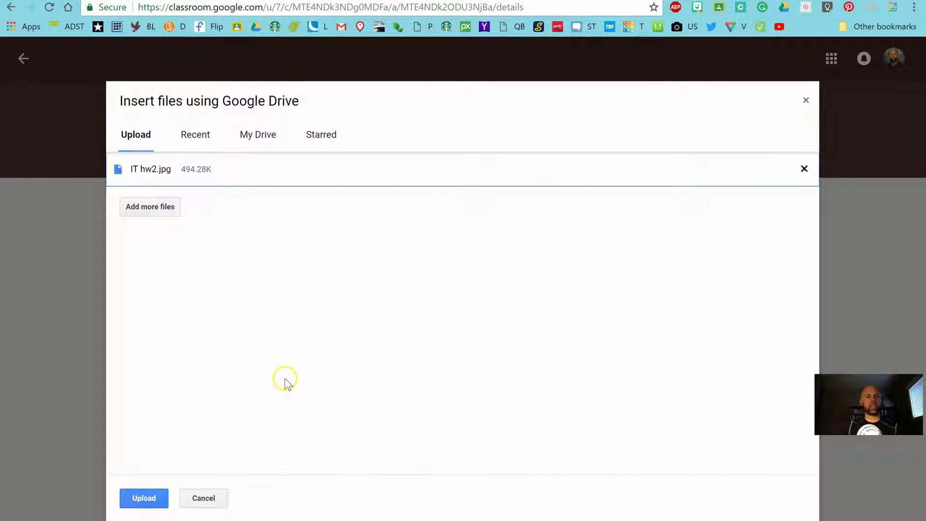
left_click(254, 137)
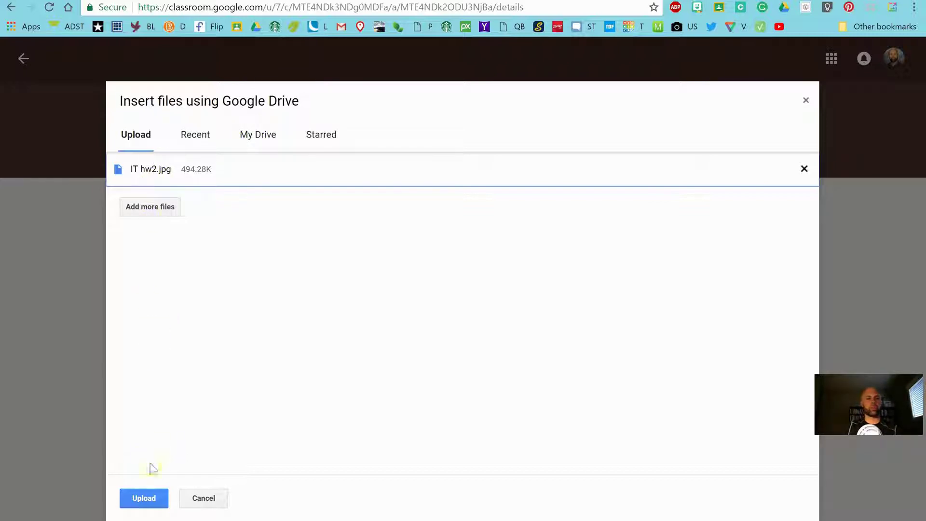
left_click(143, 498)
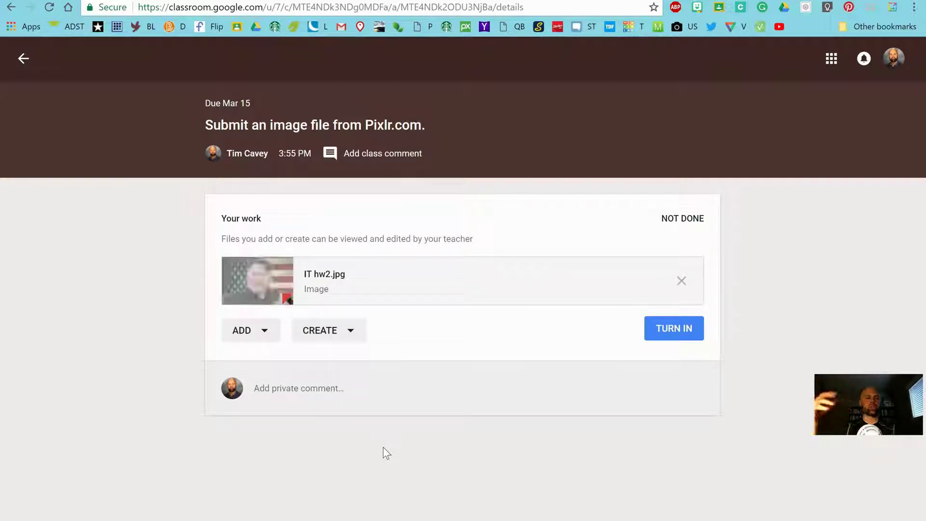
left_click(264, 330)
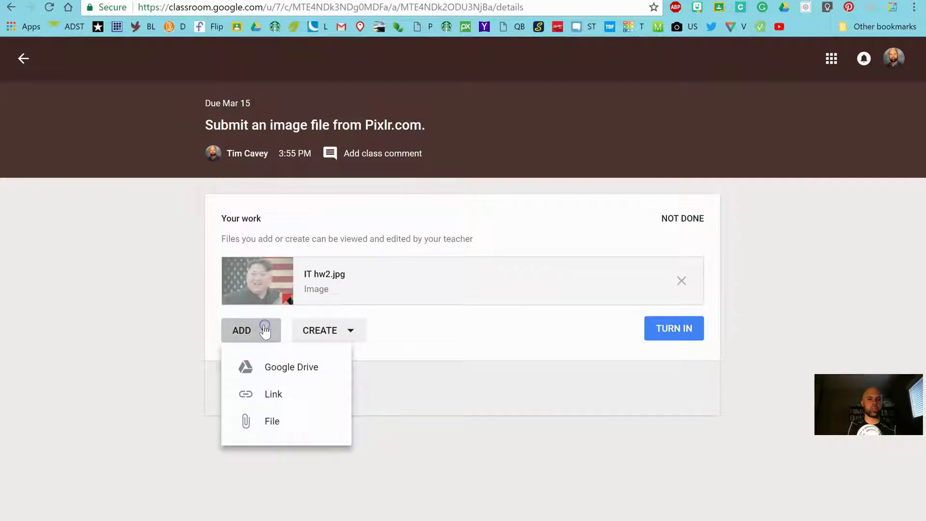
left_click(265, 361)
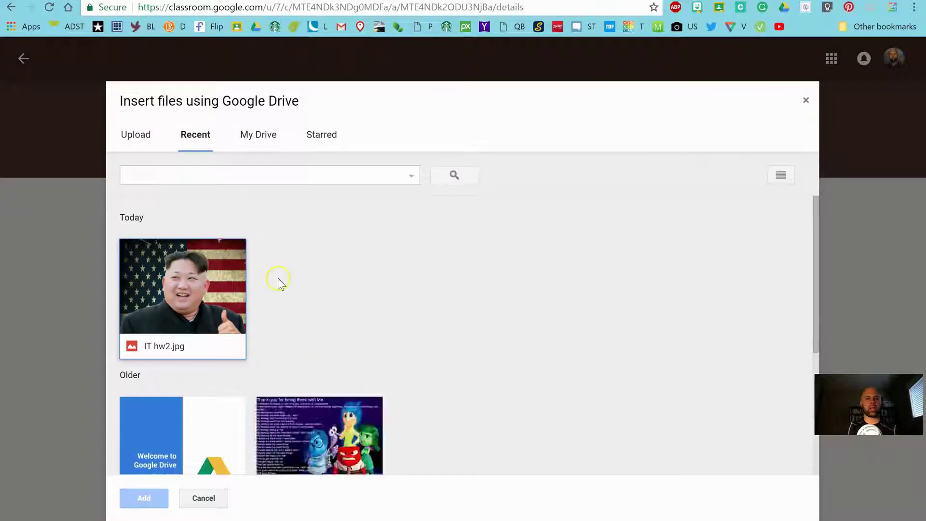
left_click(207, 288)
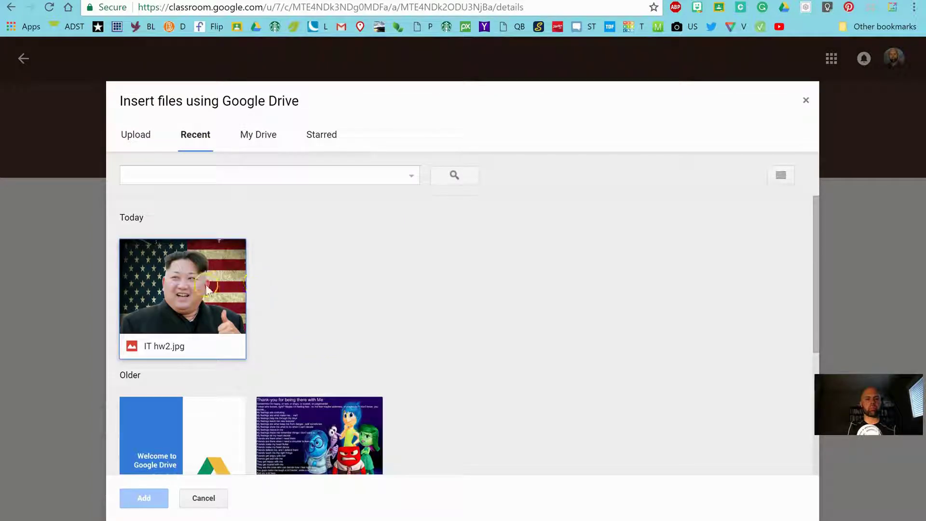
left_click(174, 281)
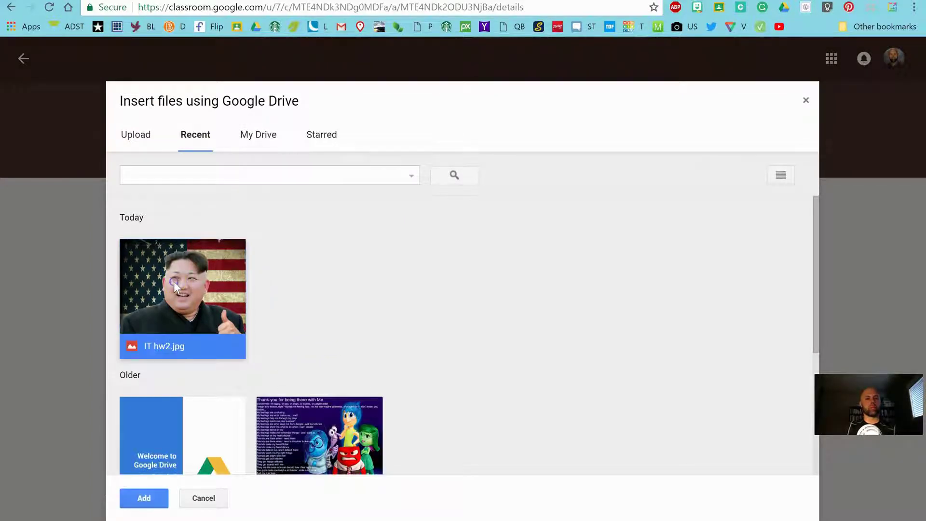
left_click(139, 497)
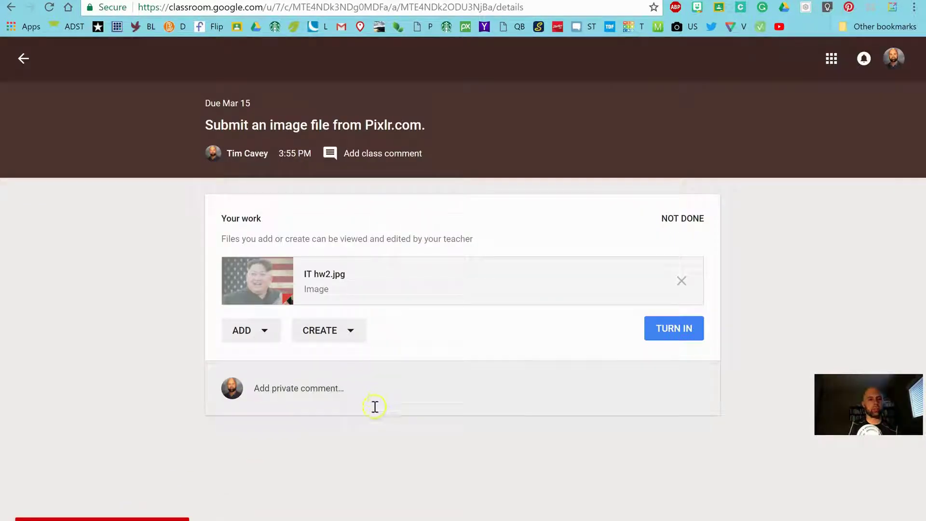
- Turn in the assignment with IT hw2.jpg, then glance at Drive and return
left_click(676, 327)
left_click(597, 362)
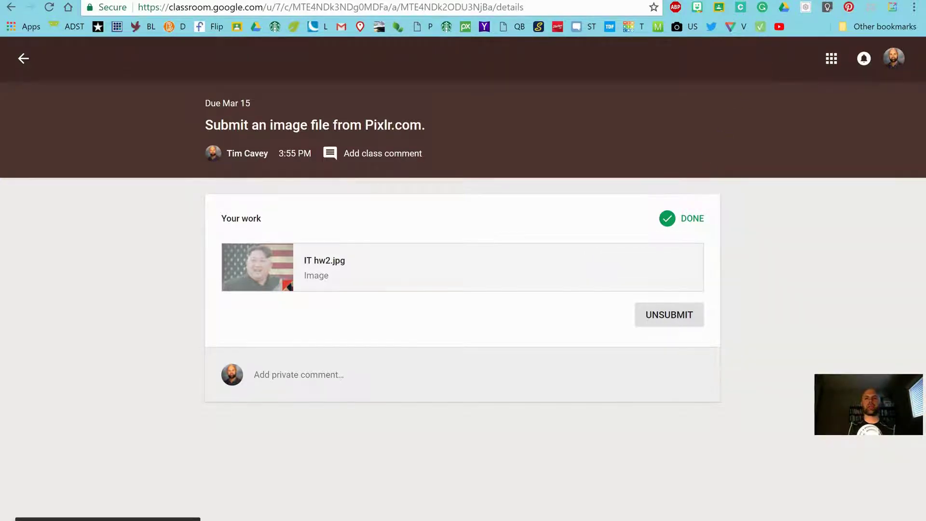
key("ctrl+Tab")
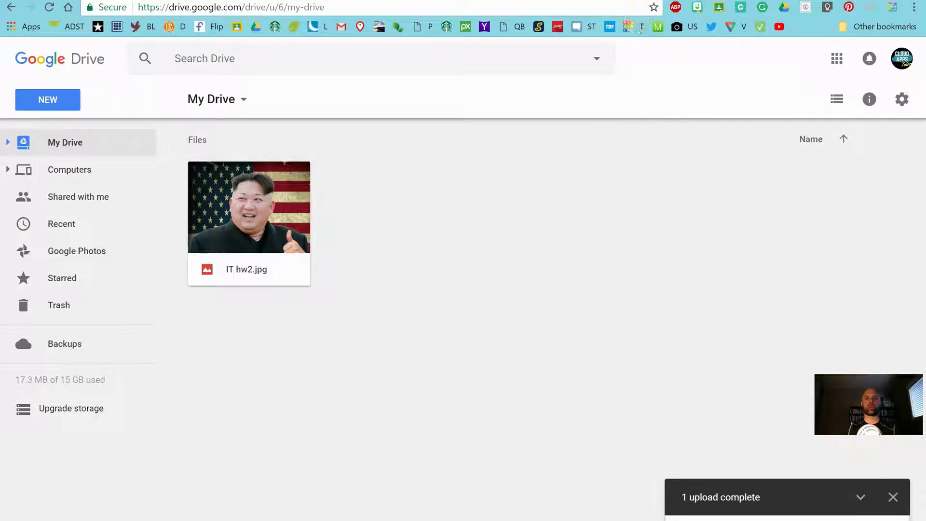
key("ctrl+shift+Tab")
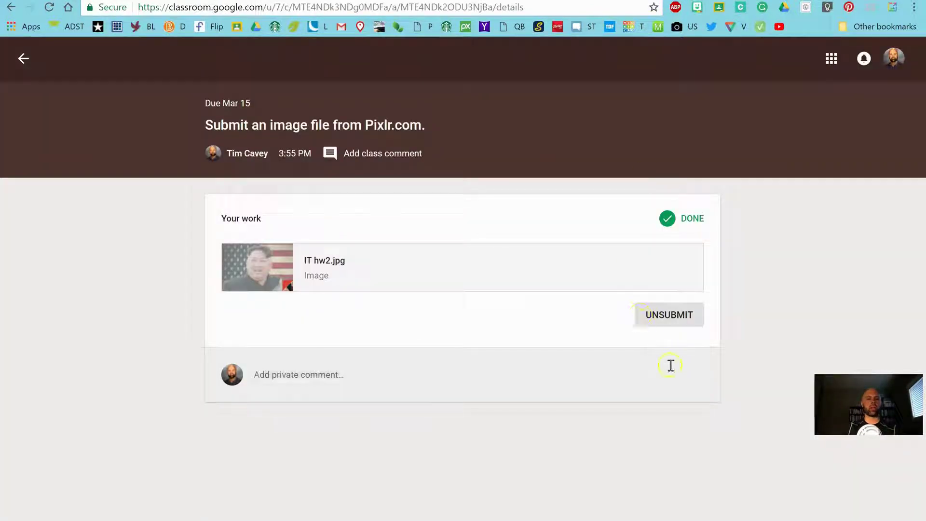